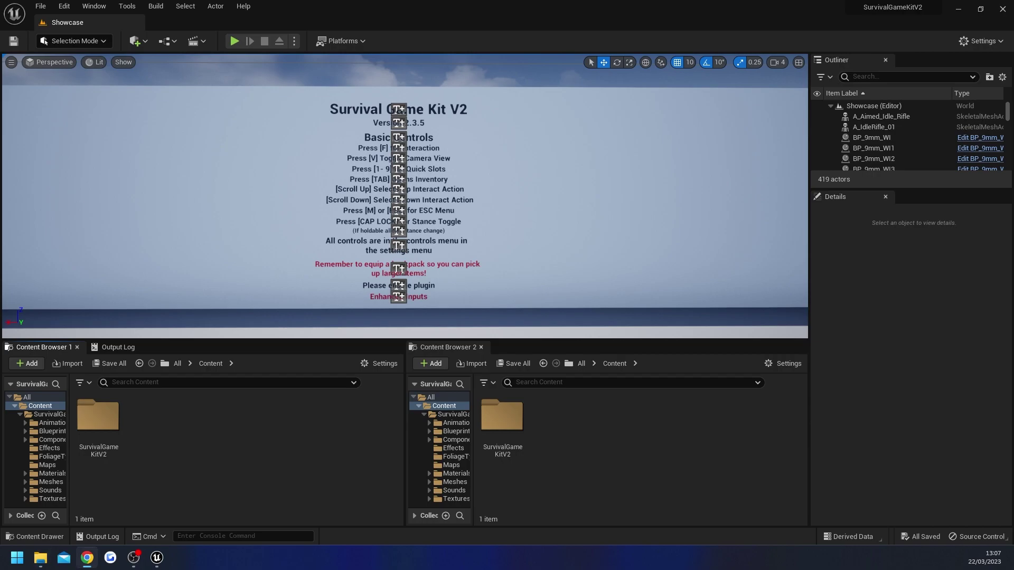
Minimise Chrome's .NET 6.0 download page, then return to the Advanced Sessions Binaries page
left_click(87, 558)
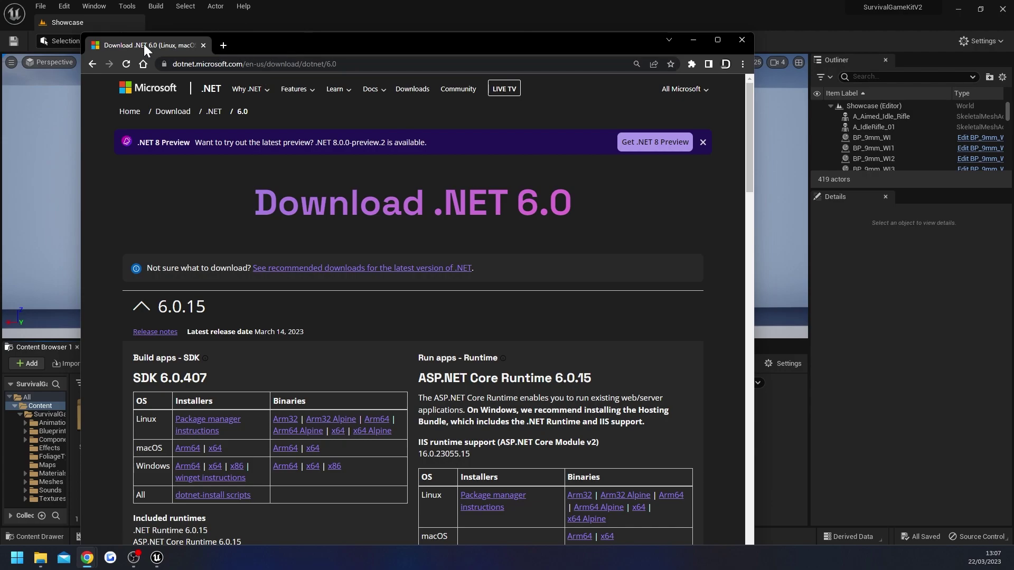
key("super+Down")
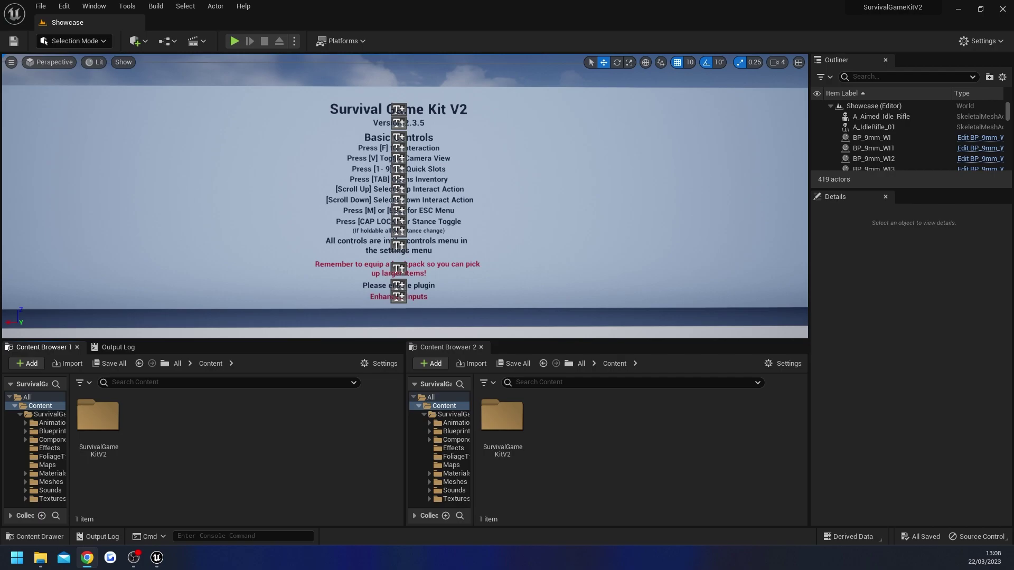
key("alt+Tab")
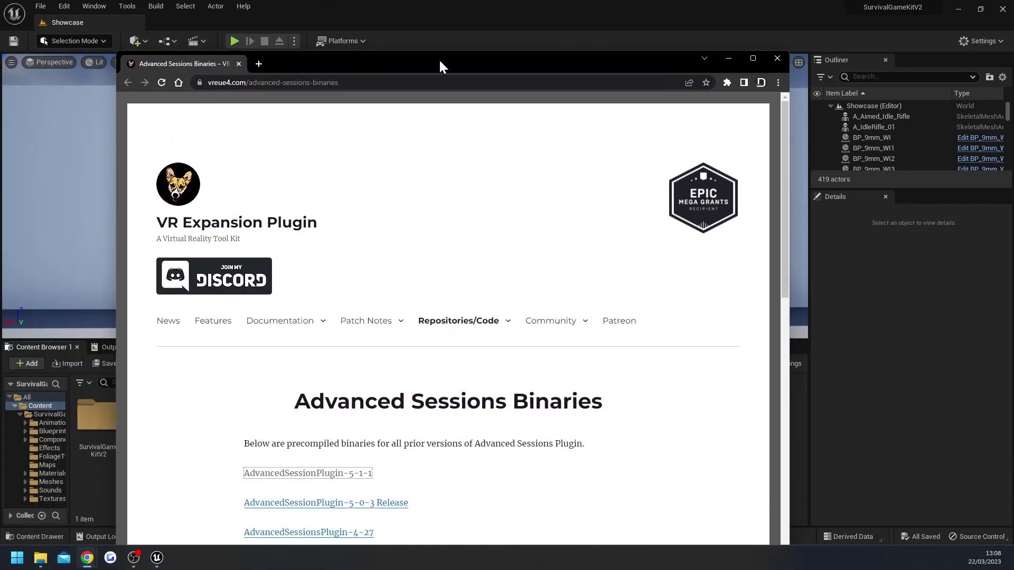
Download AdvancedSessions-5-1.zip from Google Drive despite the virus warning and show it in its folder
double_click(439, 58)
scroll(385, 321, "down", 2)
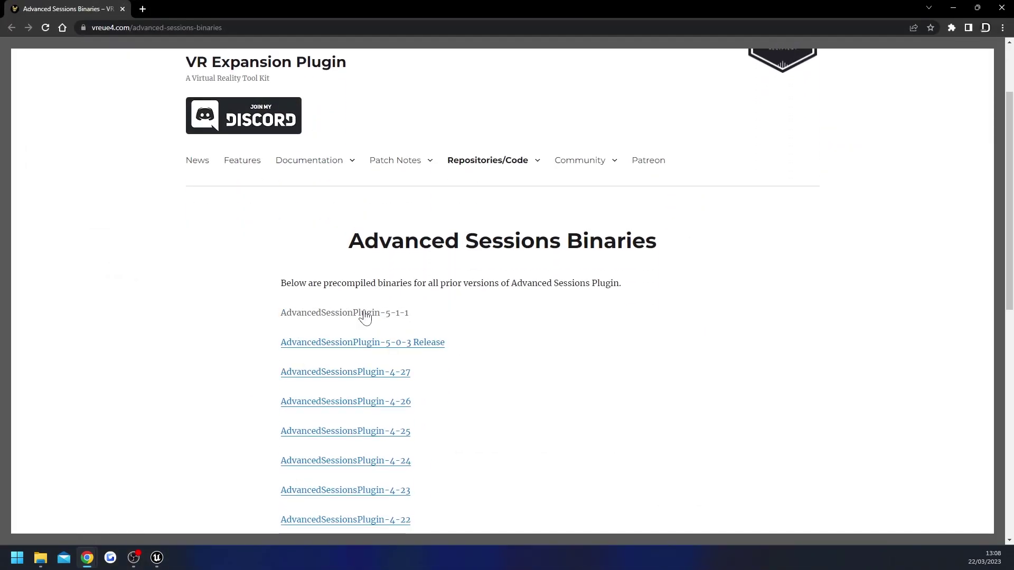
left_click(371, 315)
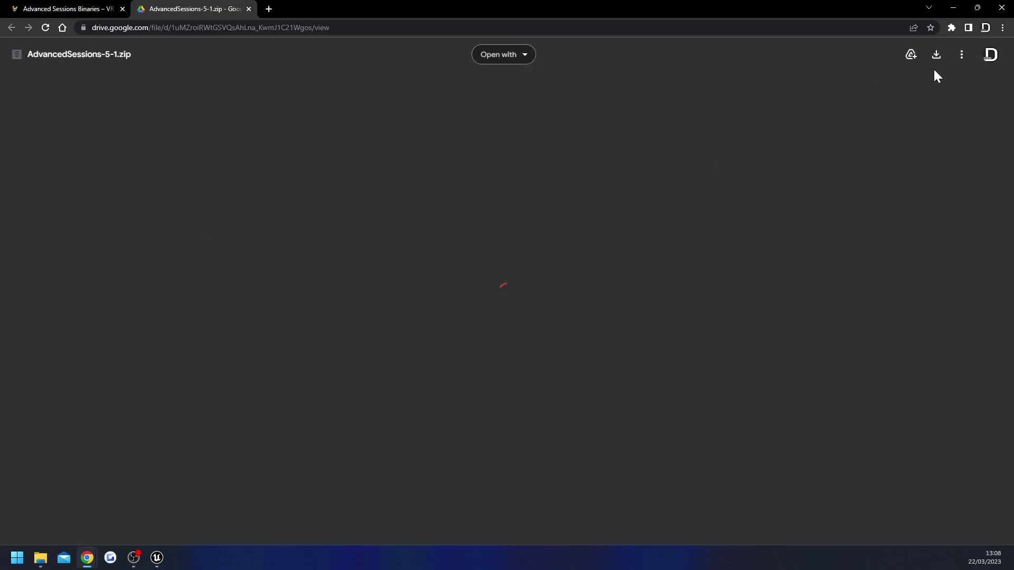
left_click(936, 59)
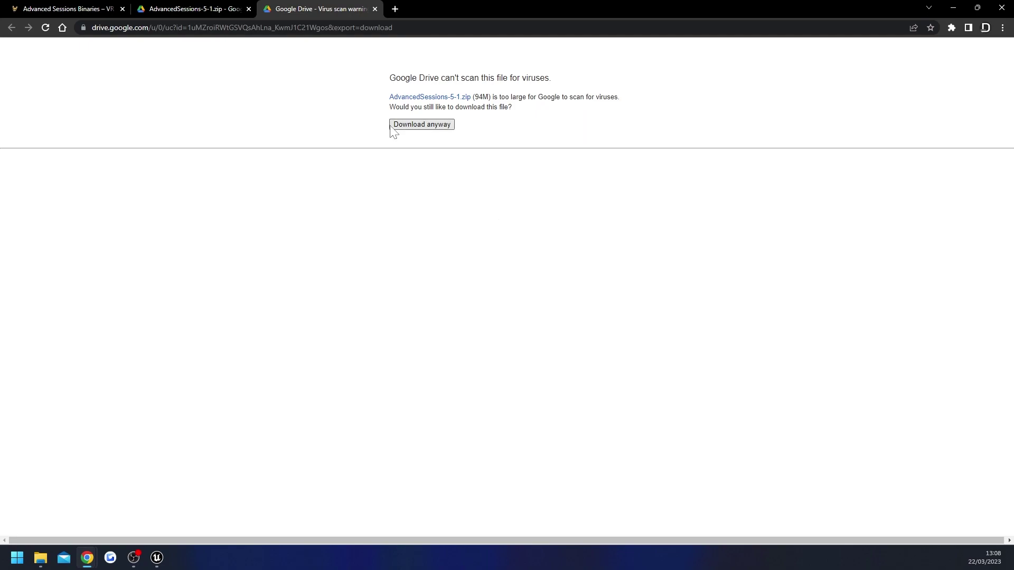
left_click(408, 127)
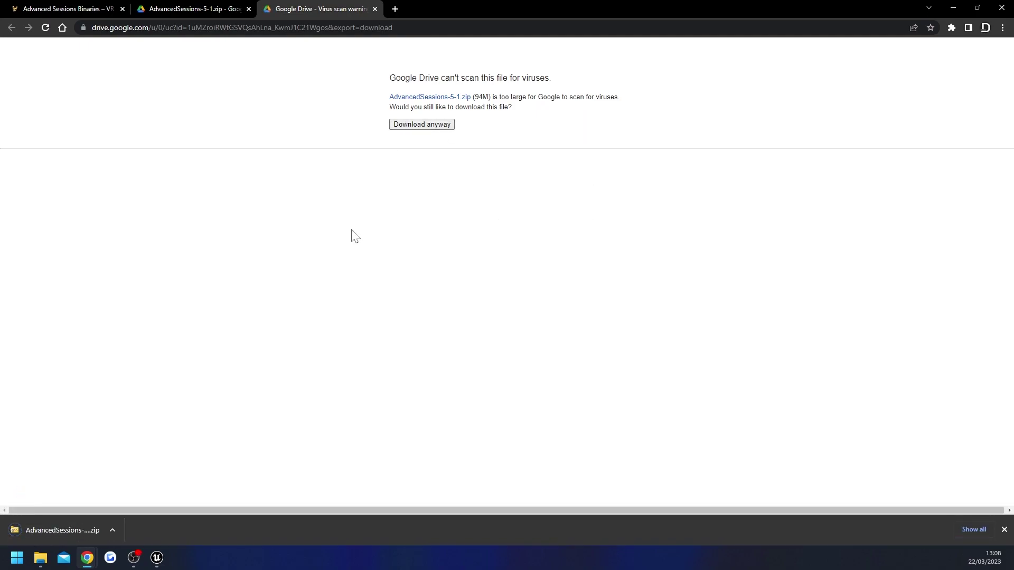
left_click(112, 530)
left_click(141, 491)
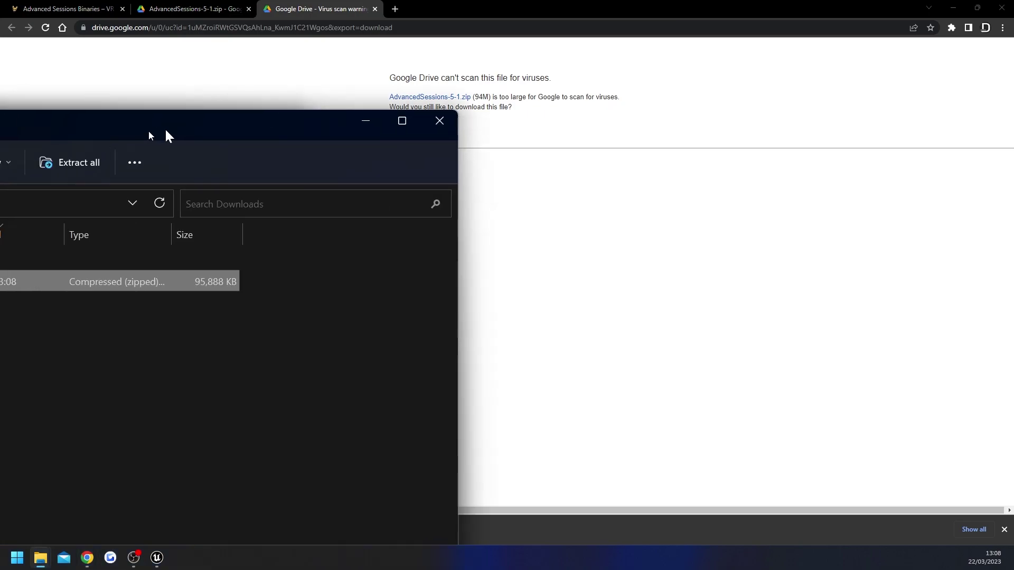
Extract the AdvancedSessions-5-1 zip in the Downloads folder
left_click_drag(165, 127, 467, 110)
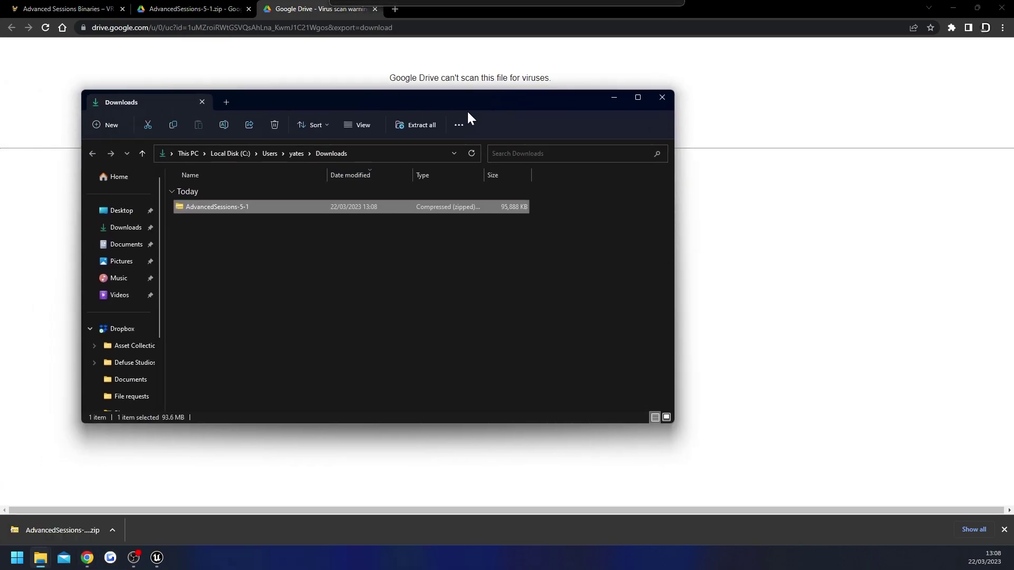
right_click(216, 206)
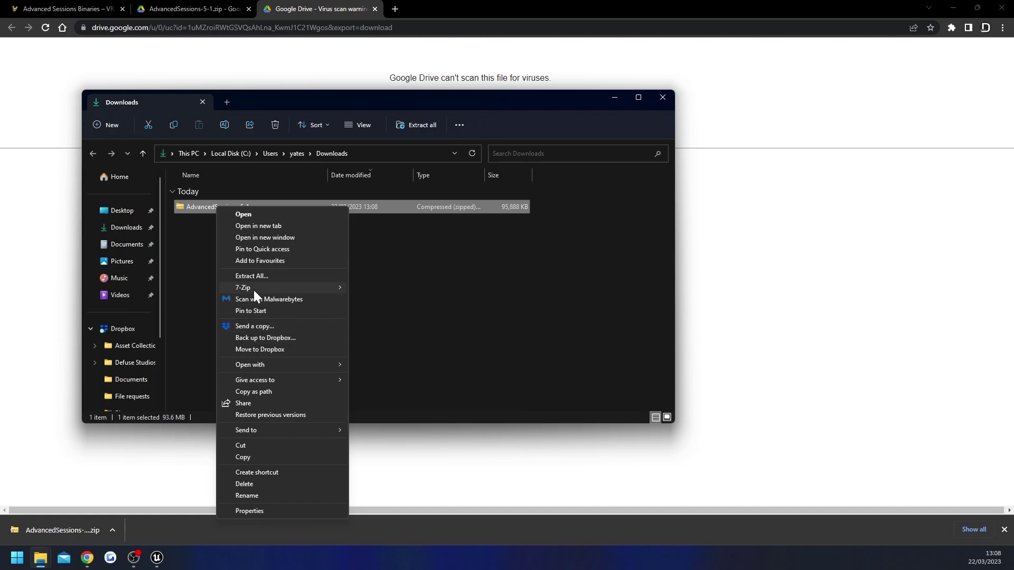
left_click(248, 275)
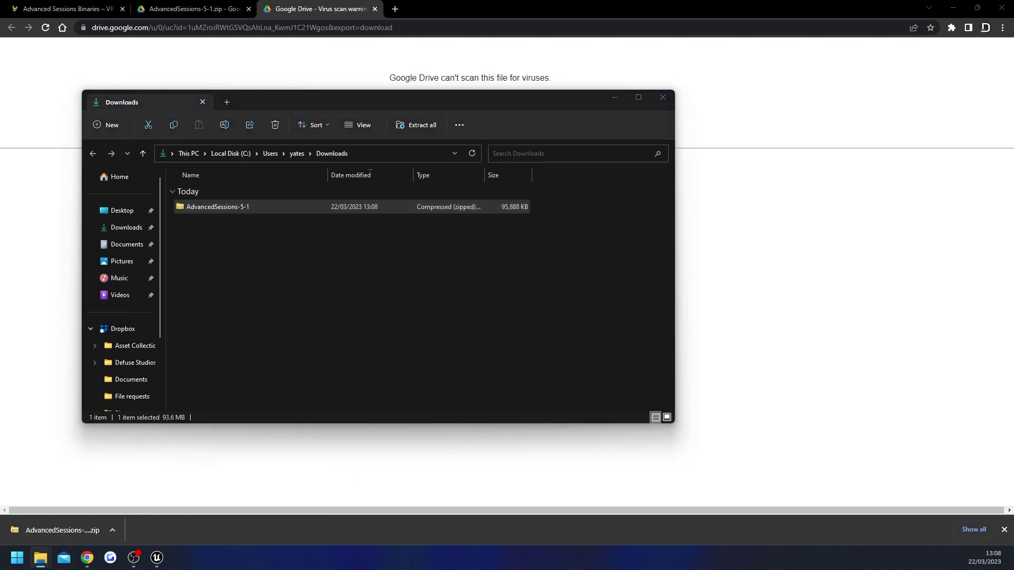
left_click(458, 412)
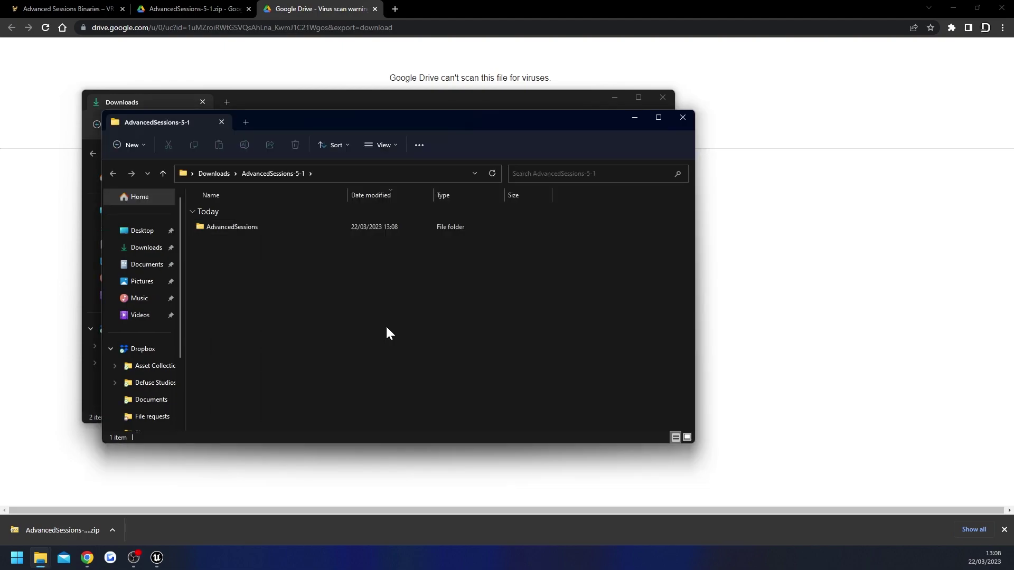
Copy the extracted AdvancedSessions folder and close both Explorer windows
right_click(224, 227)
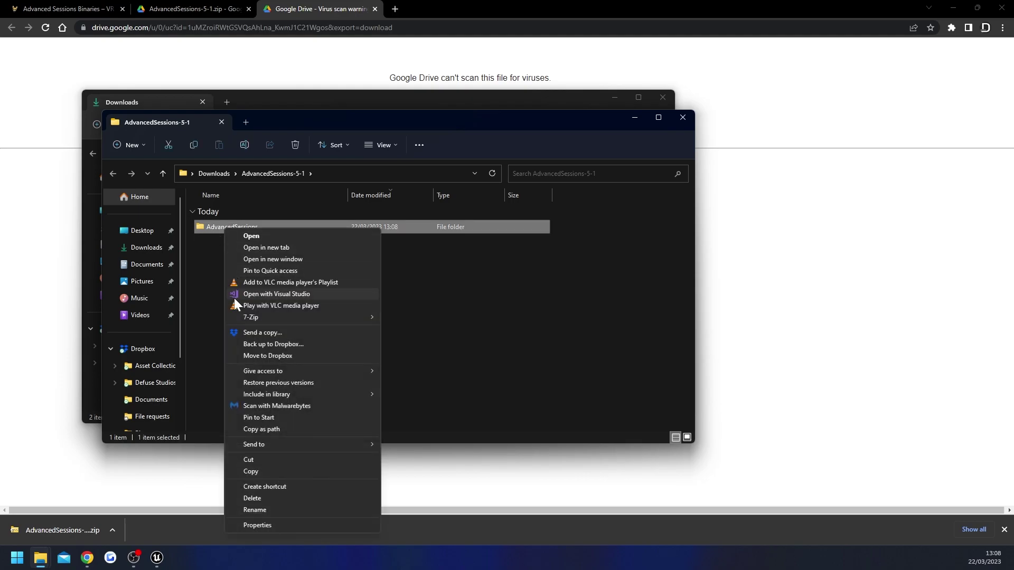
left_click(235, 473)
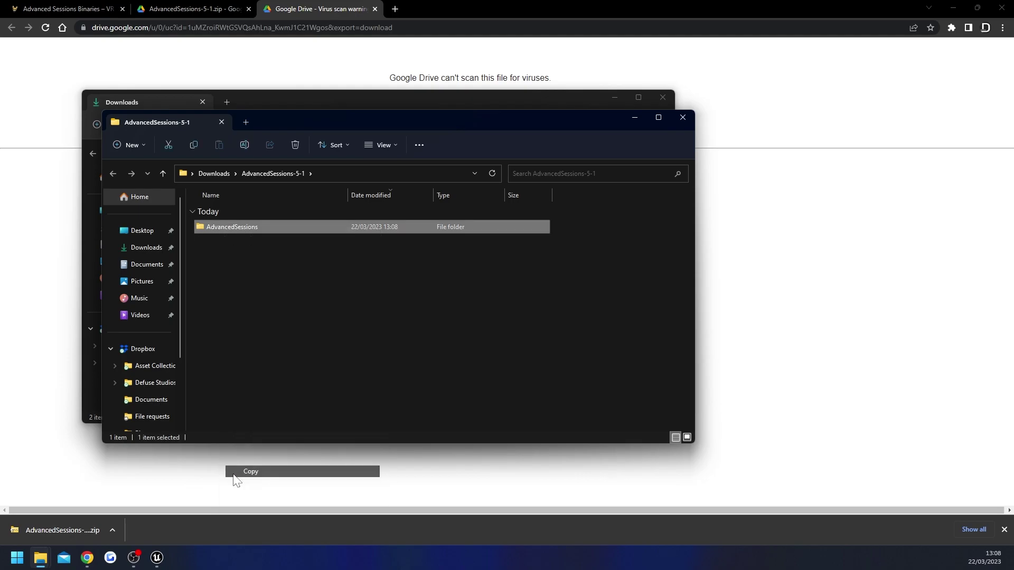
left_click(675, 121)
left_click(663, 97)
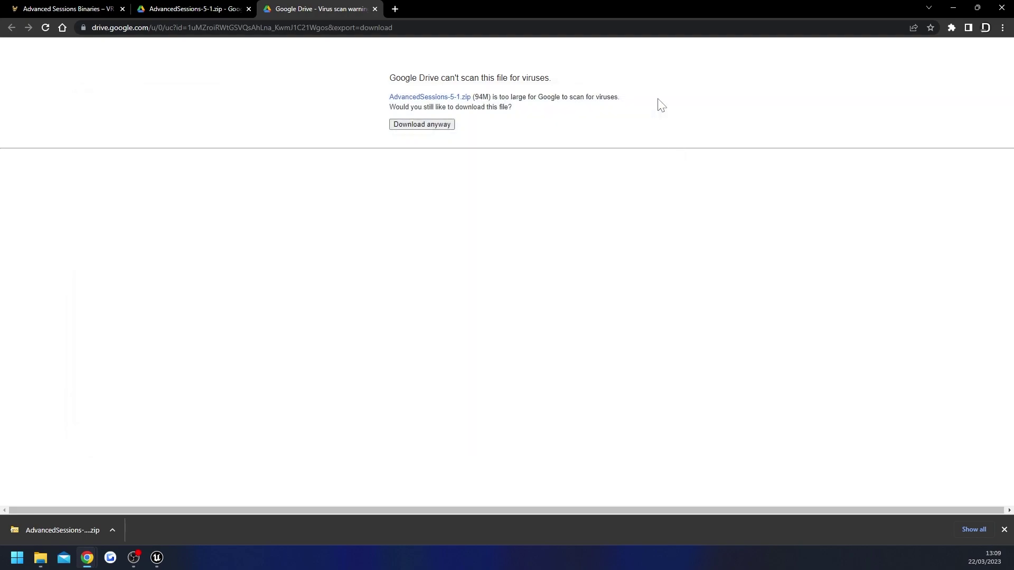
Open the SurvivalGameKitV2 project root in Explorer from the Content Browser
left_click(952, 9)
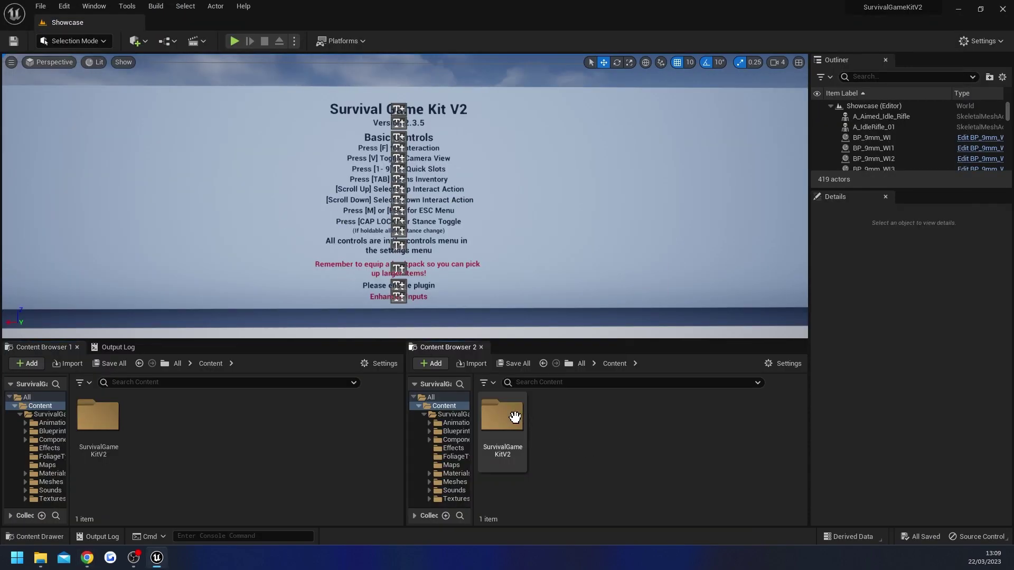
right_click(500, 418)
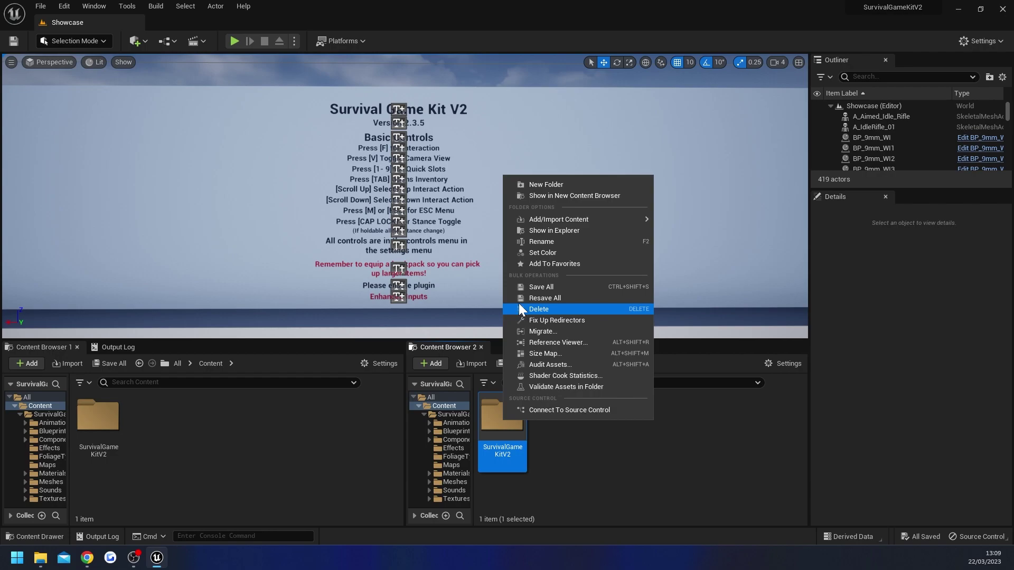
left_click(549, 231)
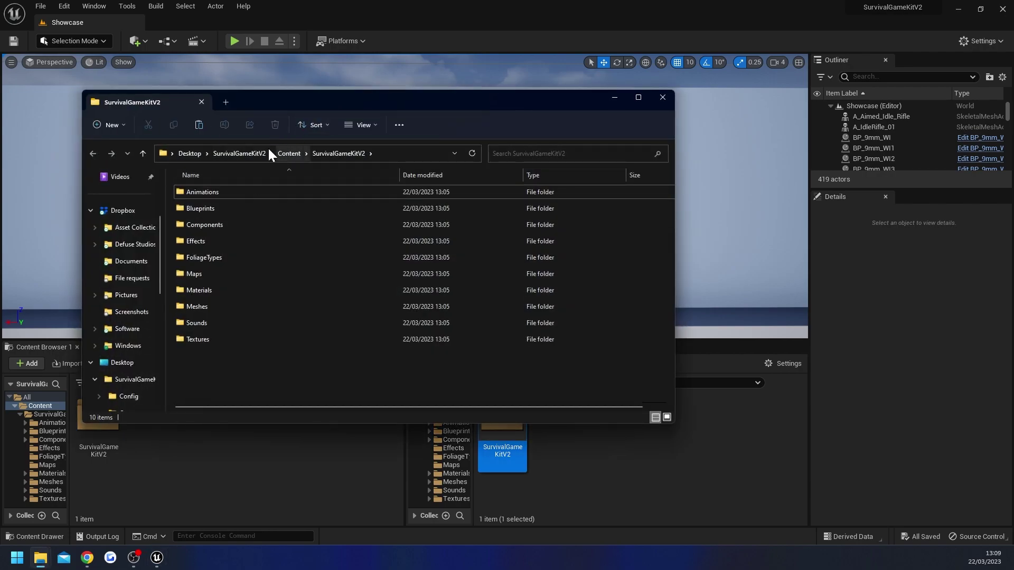
left_click(234, 154)
Create a new folder named Plugins in the project root
right_click(205, 317)
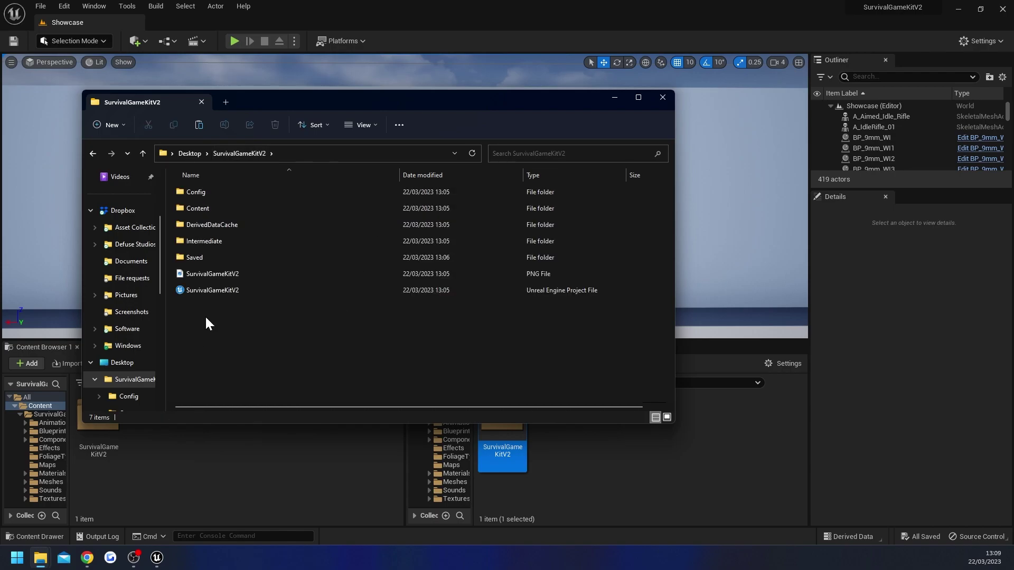
mouse_move(274, 499)
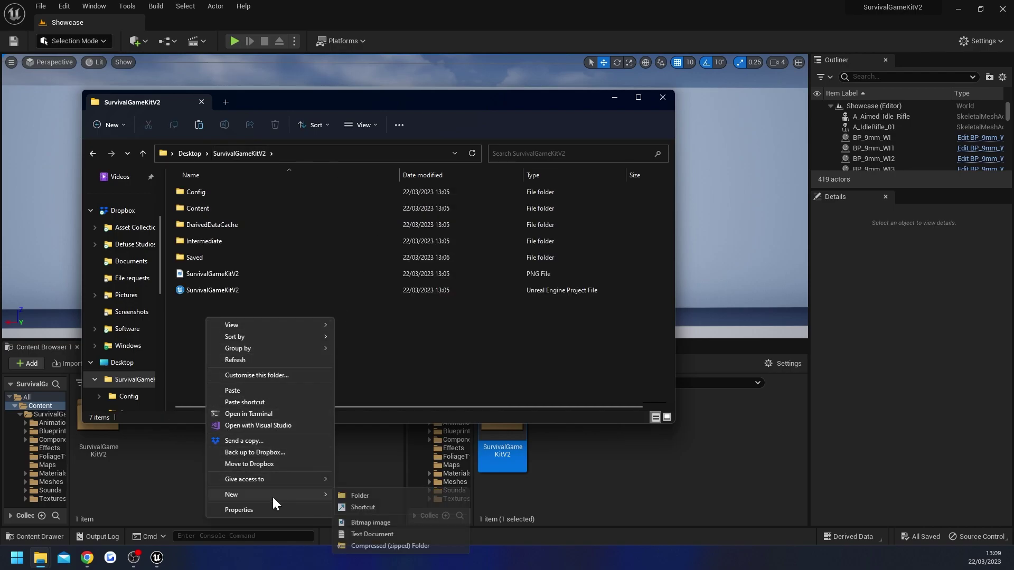
left_click(387, 491)
type("Plugins")
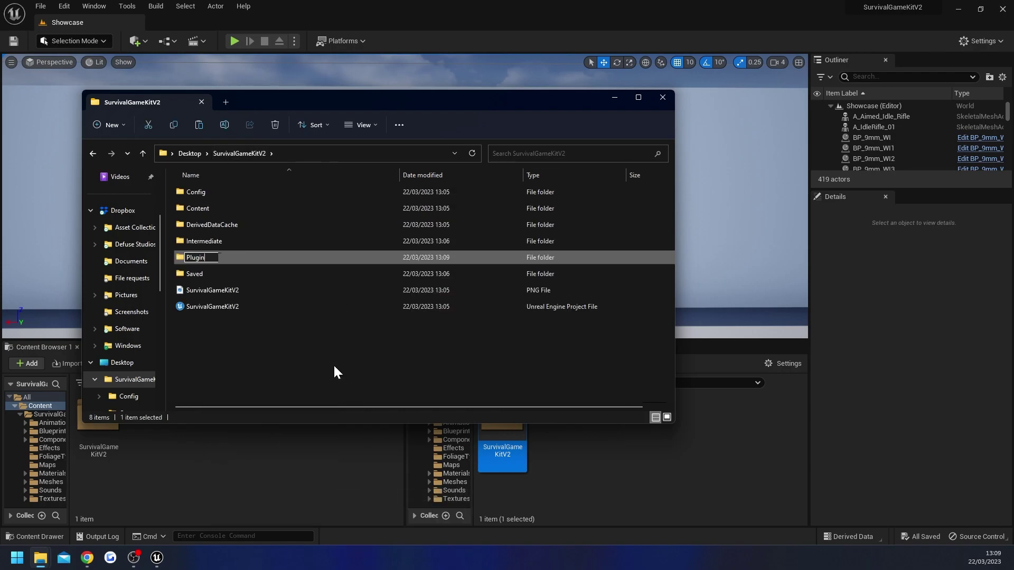
key("Return")
Paste the AdvancedSessions folder into Plugins, then open the project's Config folder
double_click(210, 260)
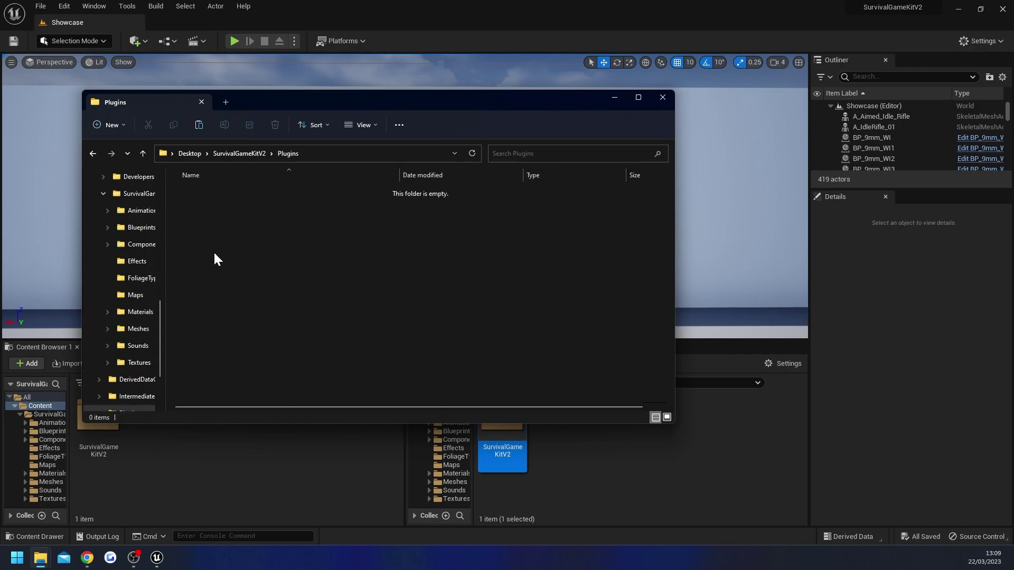
right_click(213, 208)
left_click(224, 284)
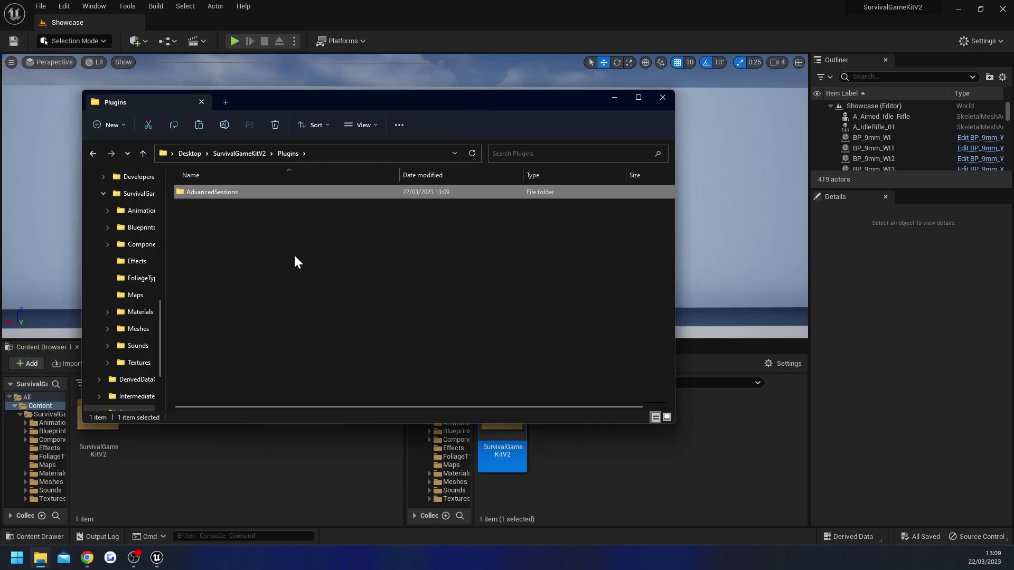
left_click(240, 155)
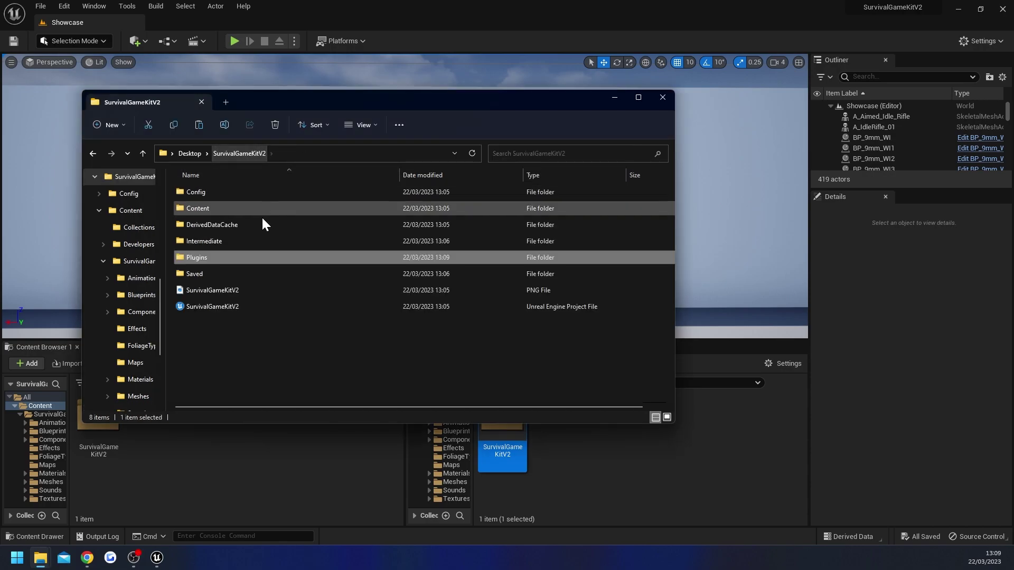
double_click(208, 193)
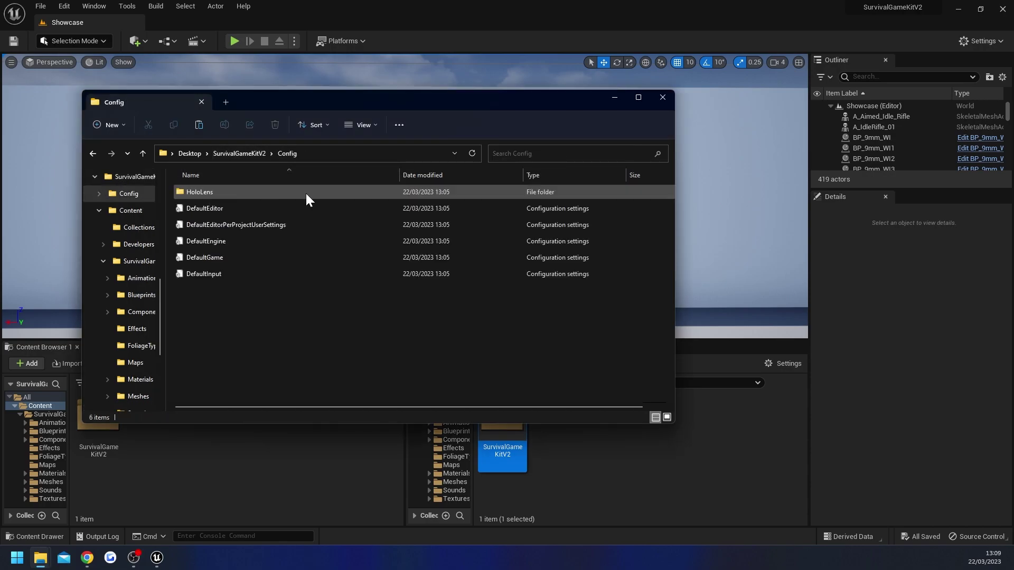
Open DefaultEngine from the Config folder in Notepad, then return to the Steam setup docs
left_click(226, 241)
double_click(226, 241)
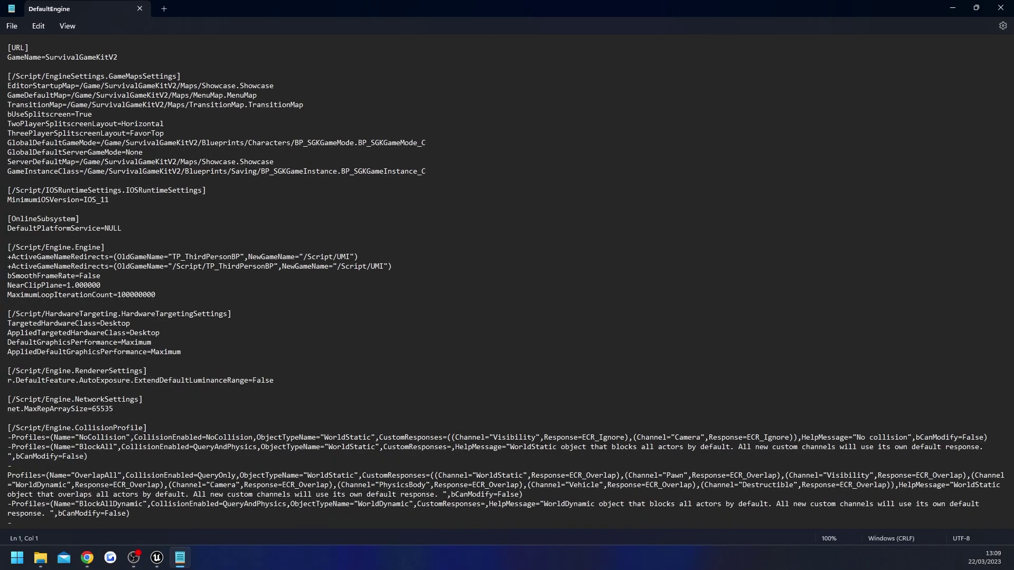
key("alt+Tab")
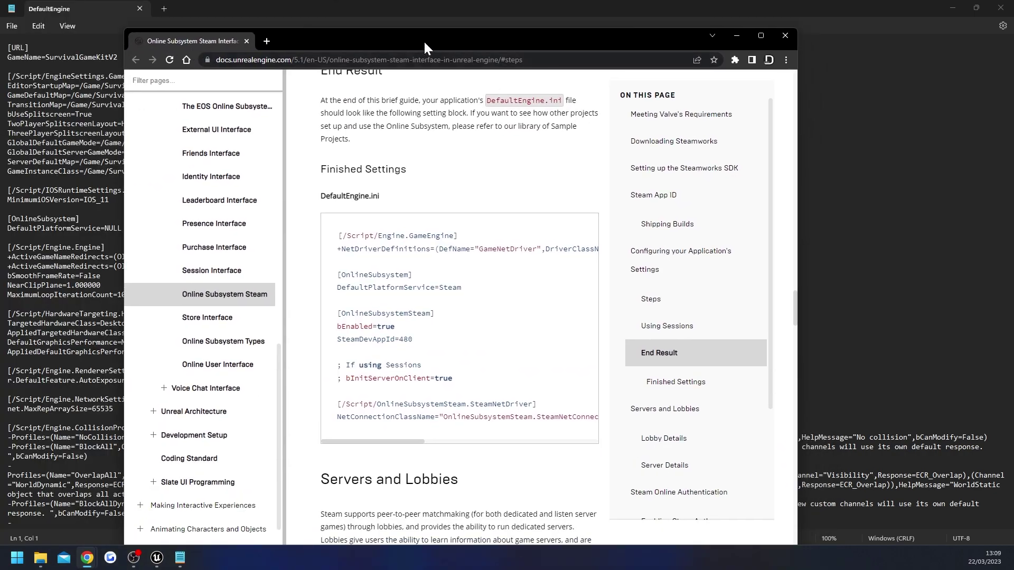
Copy the End Result DefaultEngine.ini block, then select Notepad's [OnlineSubsystem] DefaultPlatformService=NULL lines
double_click(423, 40)
scroll(675, 96, "down", 10)
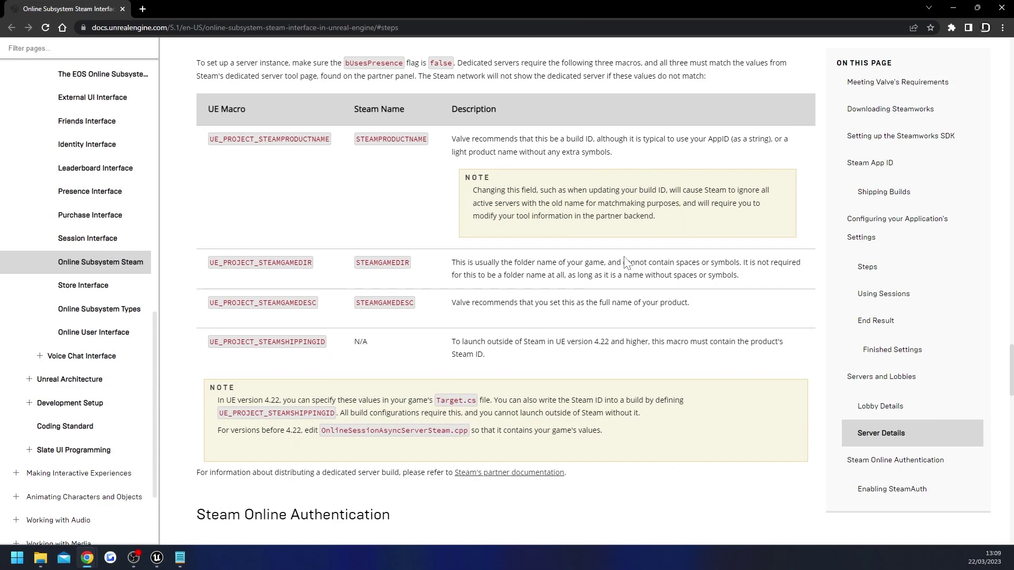
left_click(888, 328)
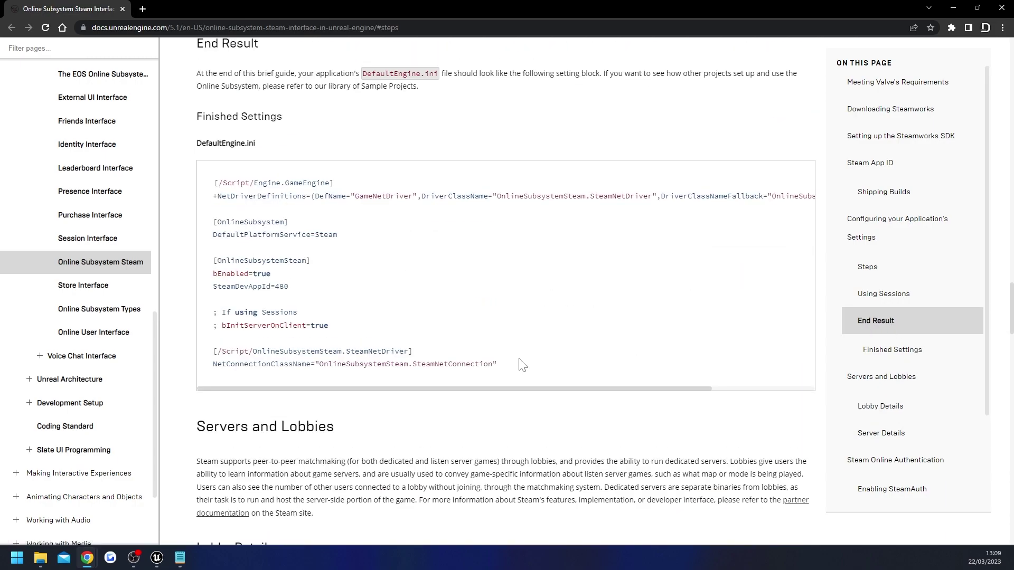
left_click_drag(505, 364, 214, 179)
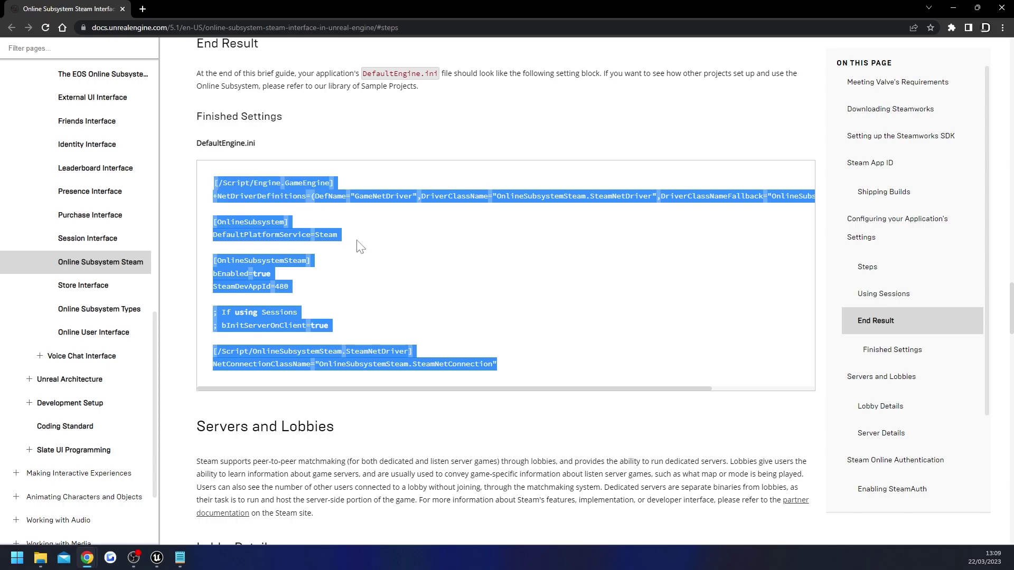
left_click(954, 8)
left_click_drag(122, 229, 8, 219)
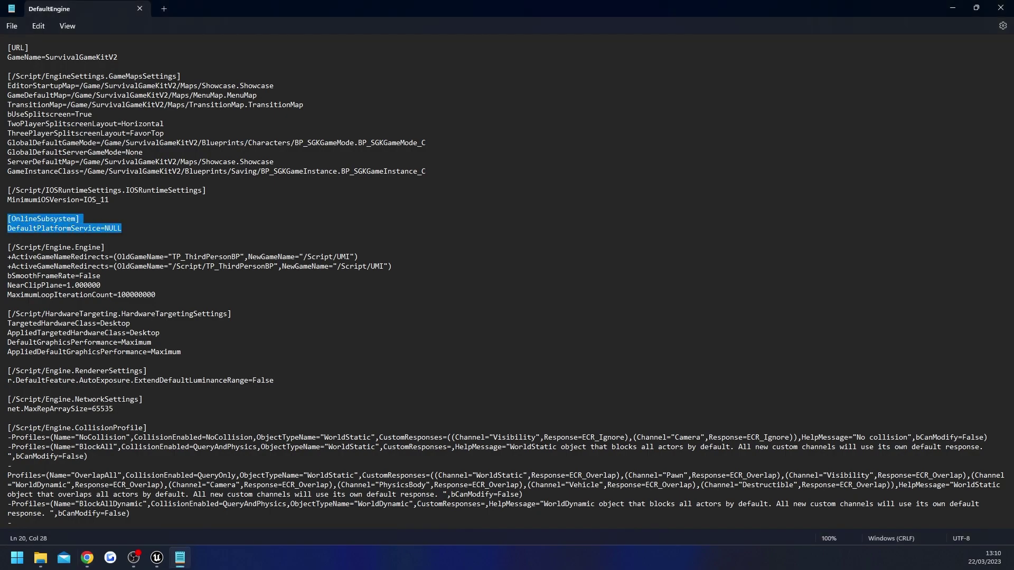
Replace the NULL lines with the Steam block and uncomment bInitServerOnClient=true
key("Delete")
key("ctrl+v")
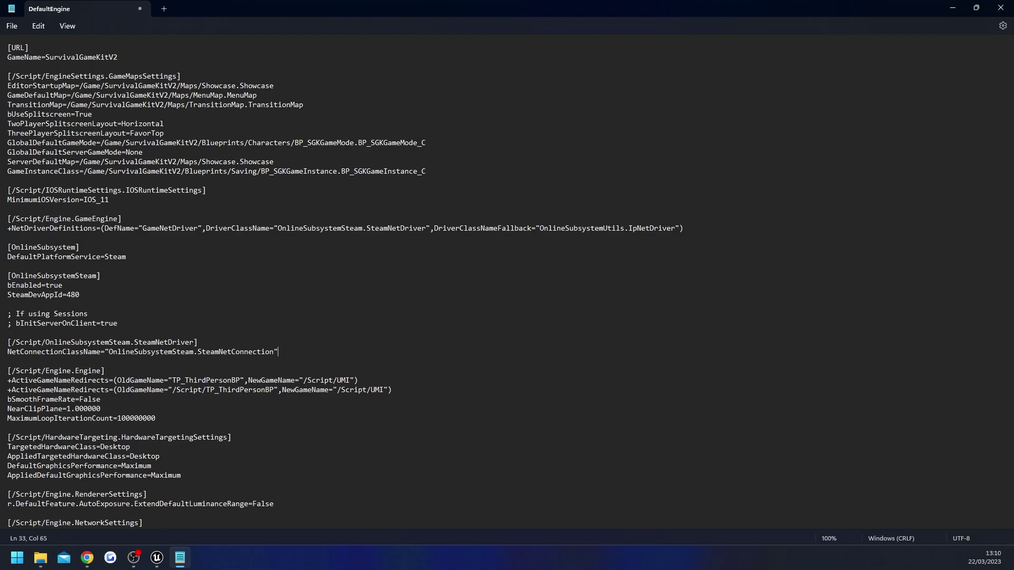
left_click_drag(88, 314, 5, 316)
key("Delete")
key("Down")
key("shift+Right")
key("shift+Right")
key("Delete")
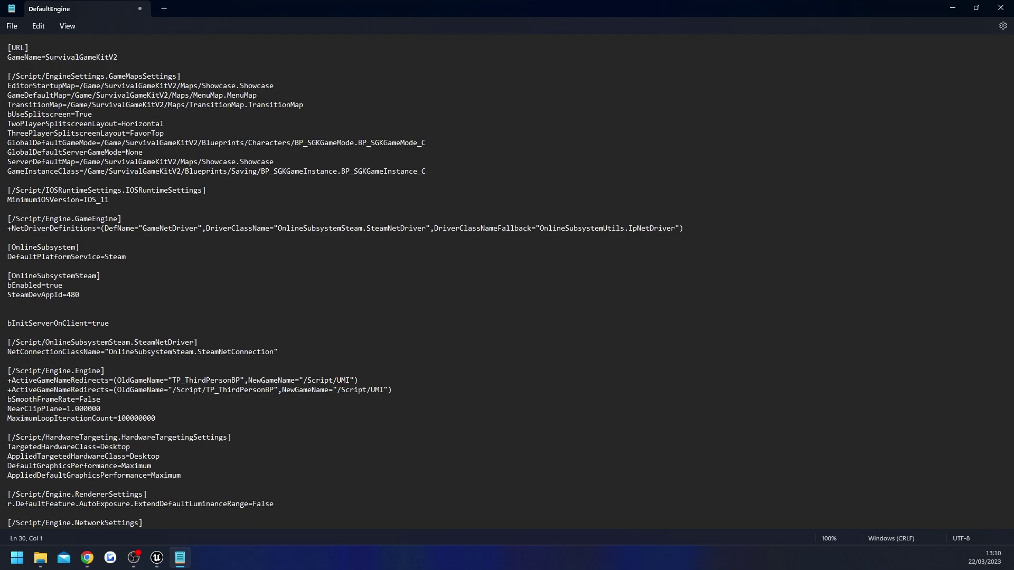
key("BackSpace")
key("BackSpace")
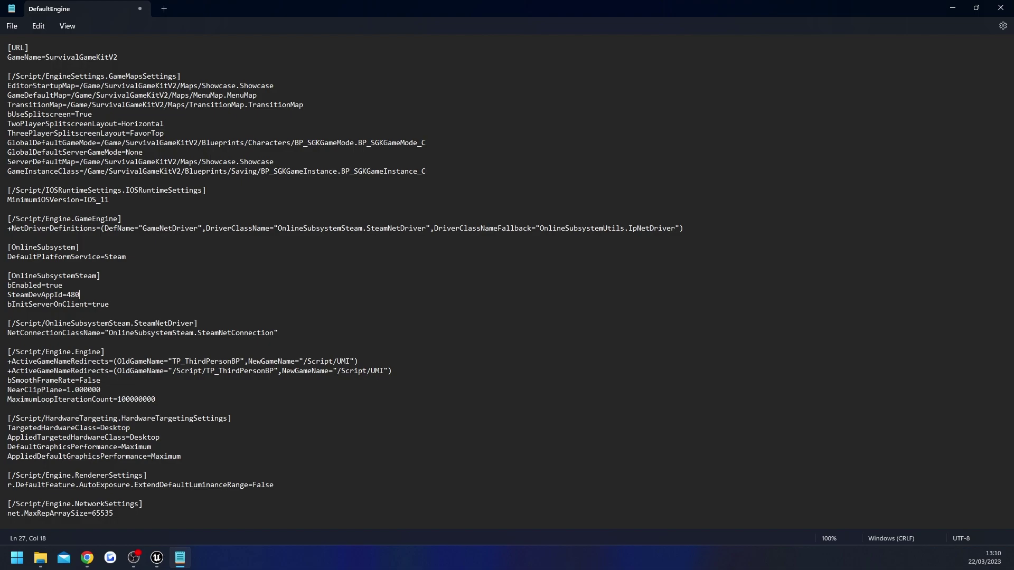
Highlight the bInitServerOnClient=true line and the 480 Steam app id to check them
key("Down")
key("End")
key("shift+Home")
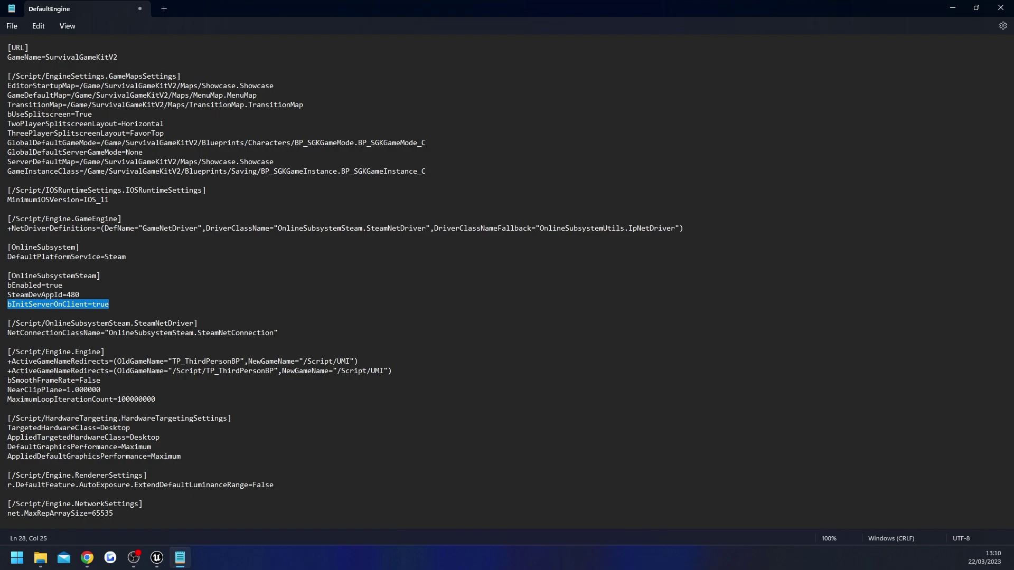
left_click(109, 305)
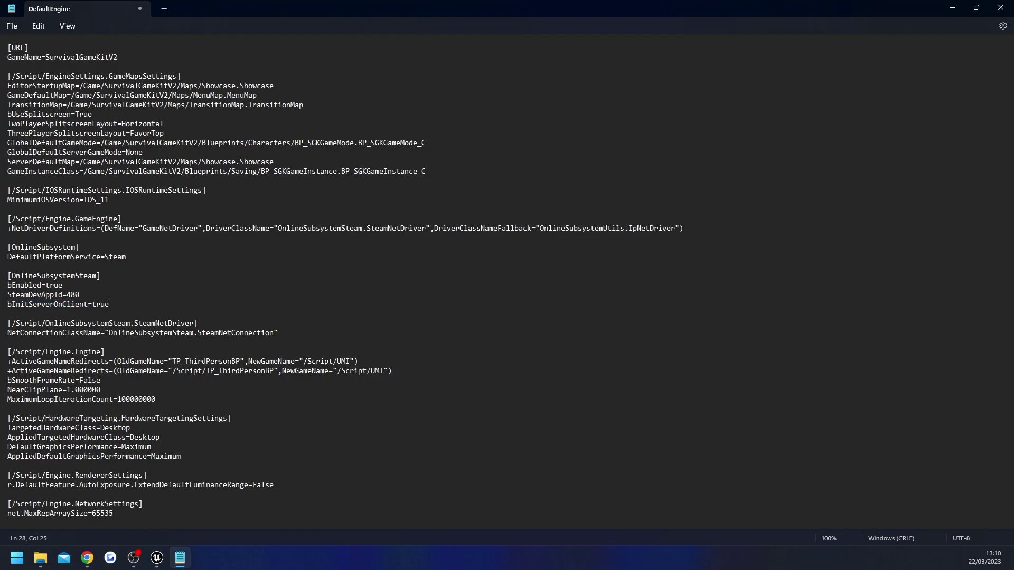
key("Up")
key("shift+Left")
key("shift+Left")
key("shift+Left")
key("shift+Left")
key("shift+Right")
key("Right")
Save DefaultEngine, close Notepad and the Config window, and close the Unreal Editor to restart it
left_click(13, 28)
left_click(19, 96)
left_click(140, 9)
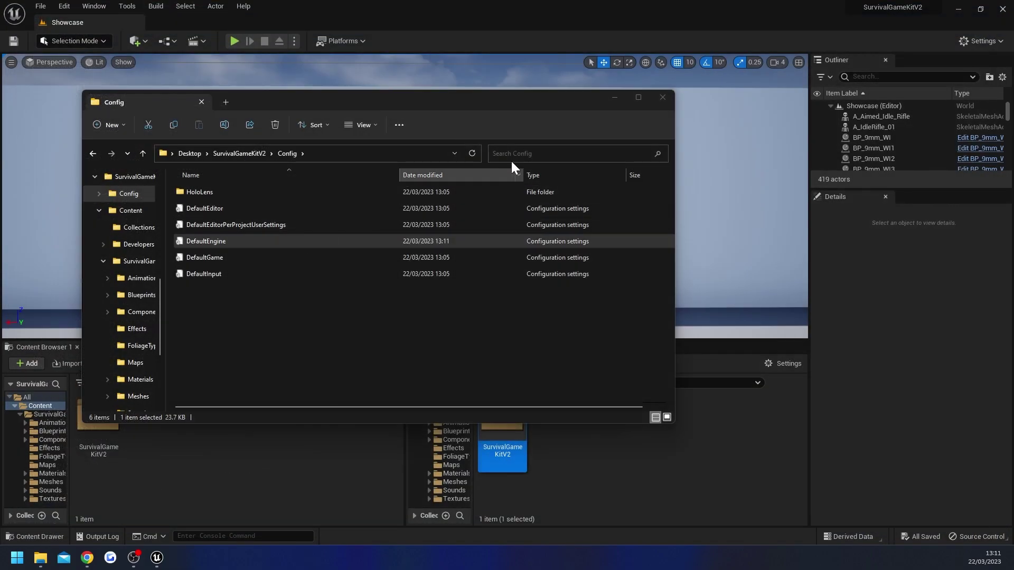
left_click(664, 99)
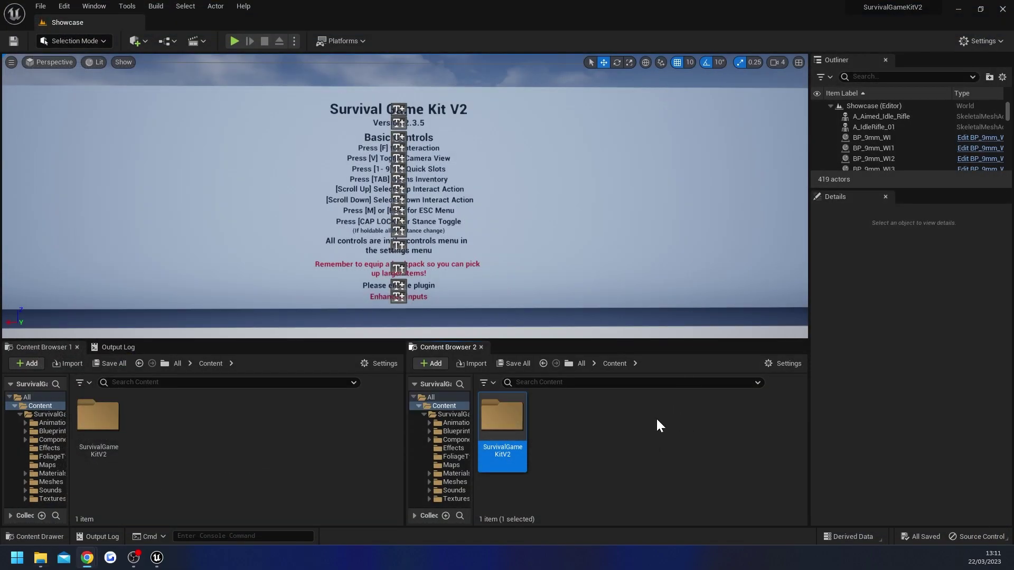
left_click(595, 430)
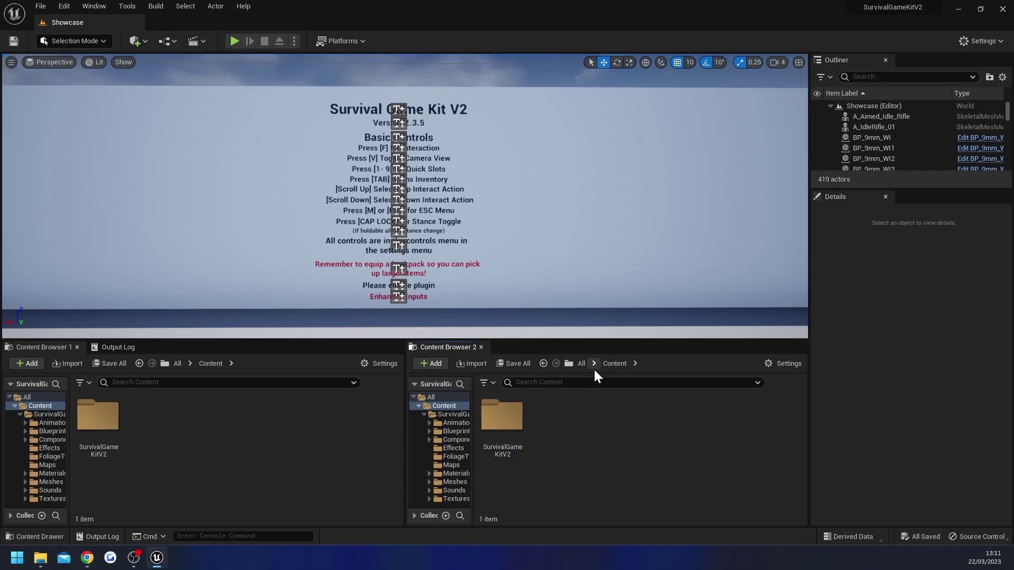
left_click(1003, 9)
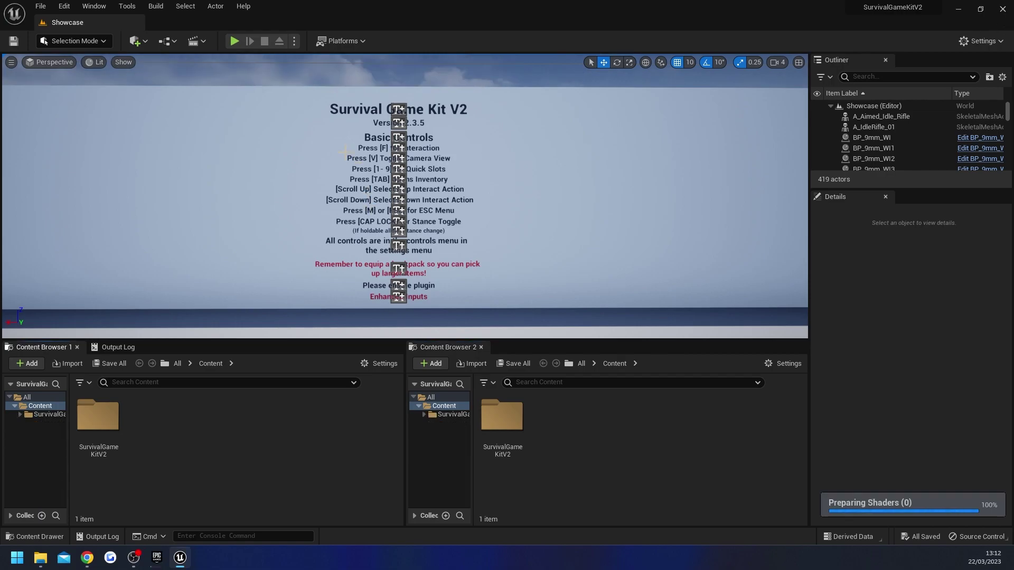
left_click(66, 8)
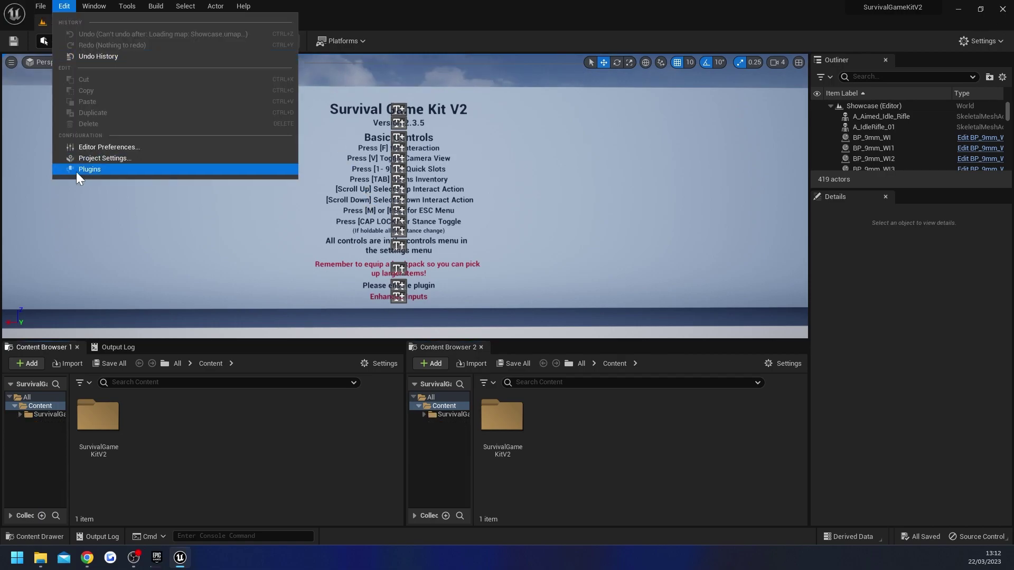
left_click(113, 168)
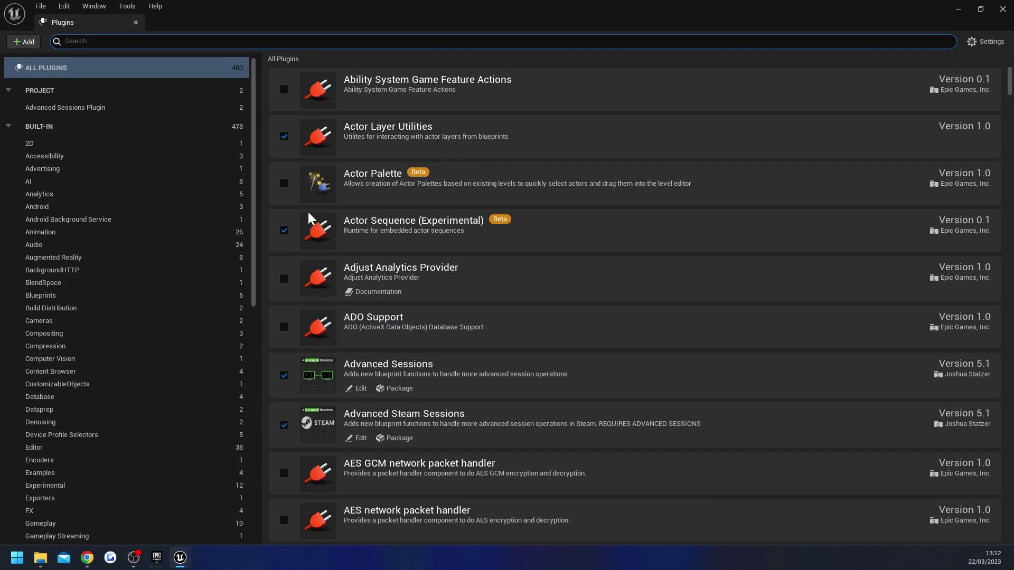
left_click(81, 109)
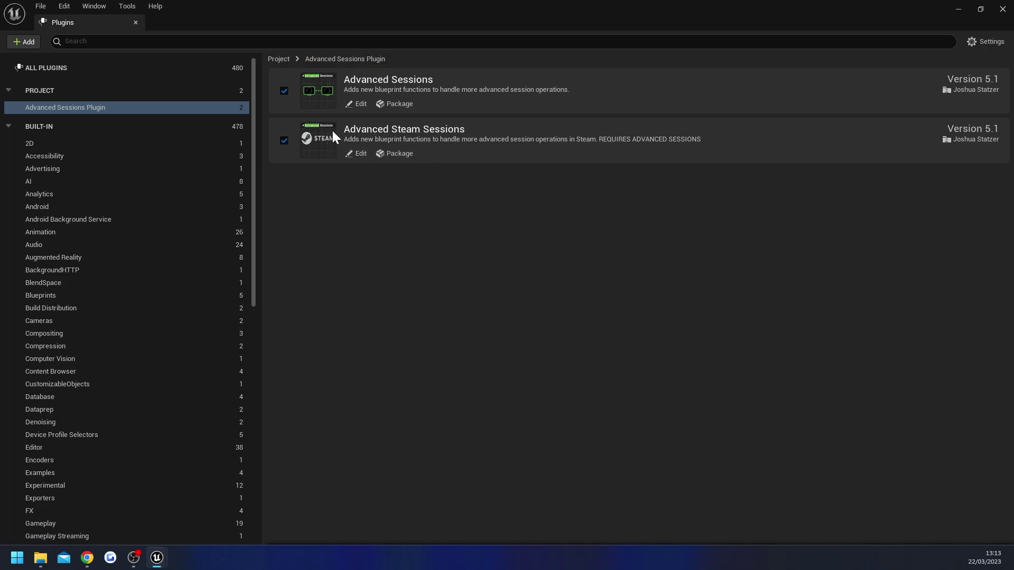
left_click(135, 22)
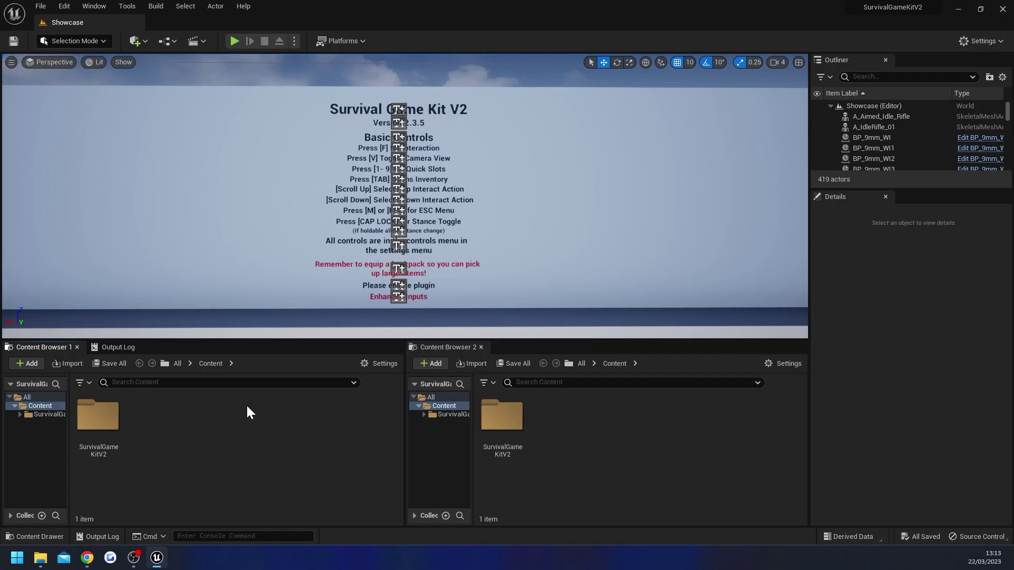
Change Number of Players from 2 to 1 and start a Standalone Game
left_click(295, 44)
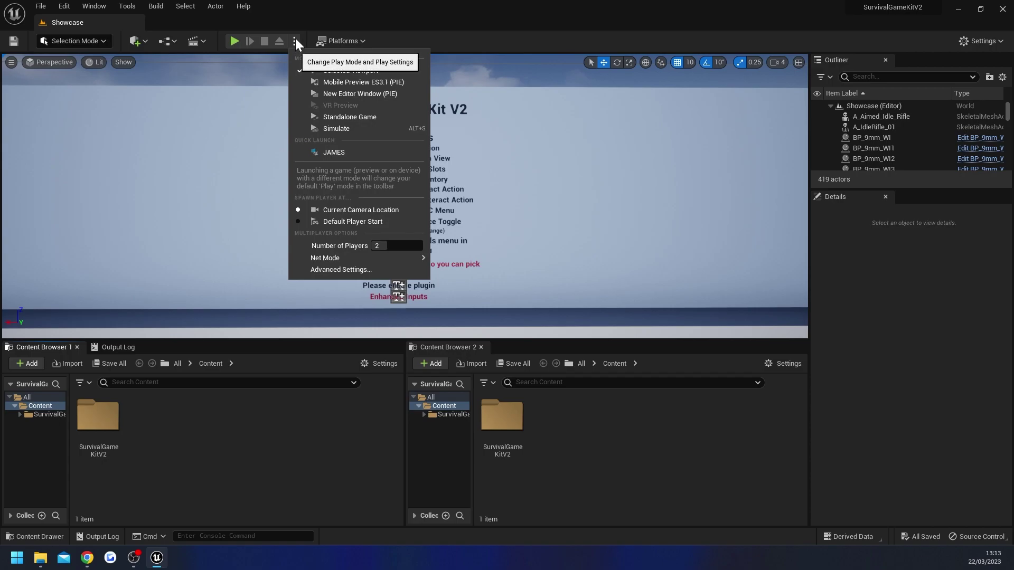
left_click(385, 245)
type("1")
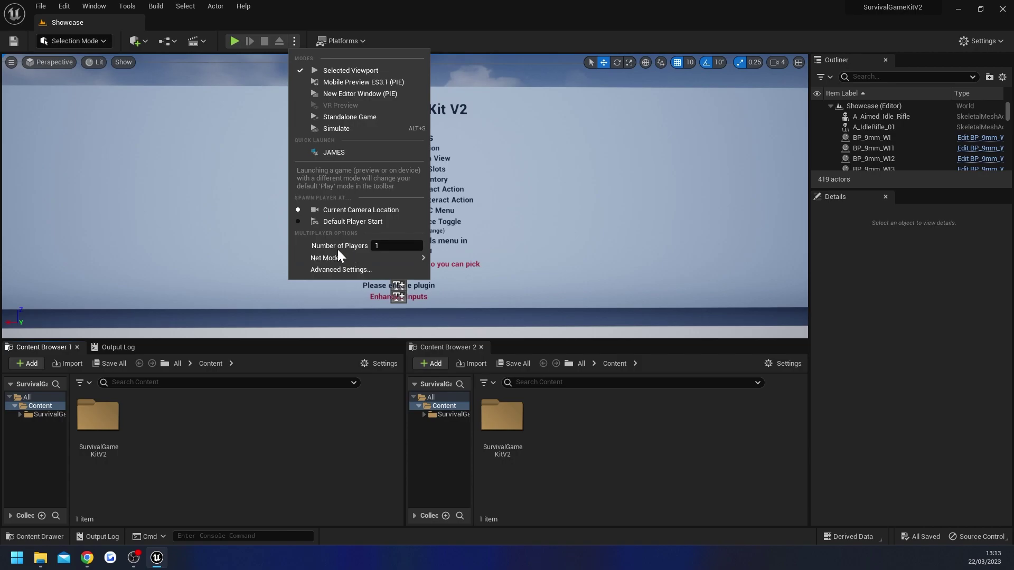
left_click(359, 118)
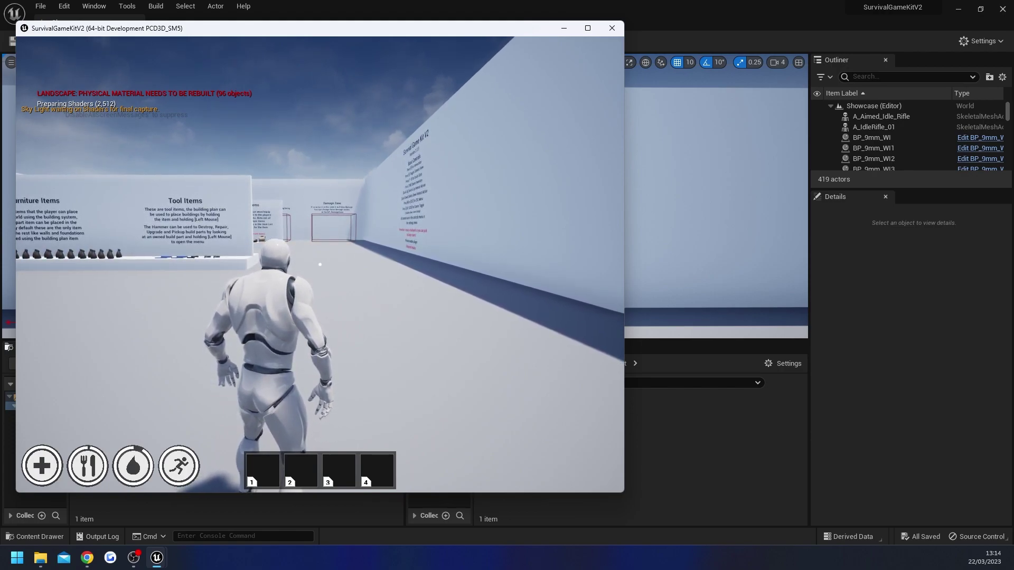
Bring up the Steam overlay, showing Spacewar, over the running standalone game with Shift+Tab
key("shift+Tab")
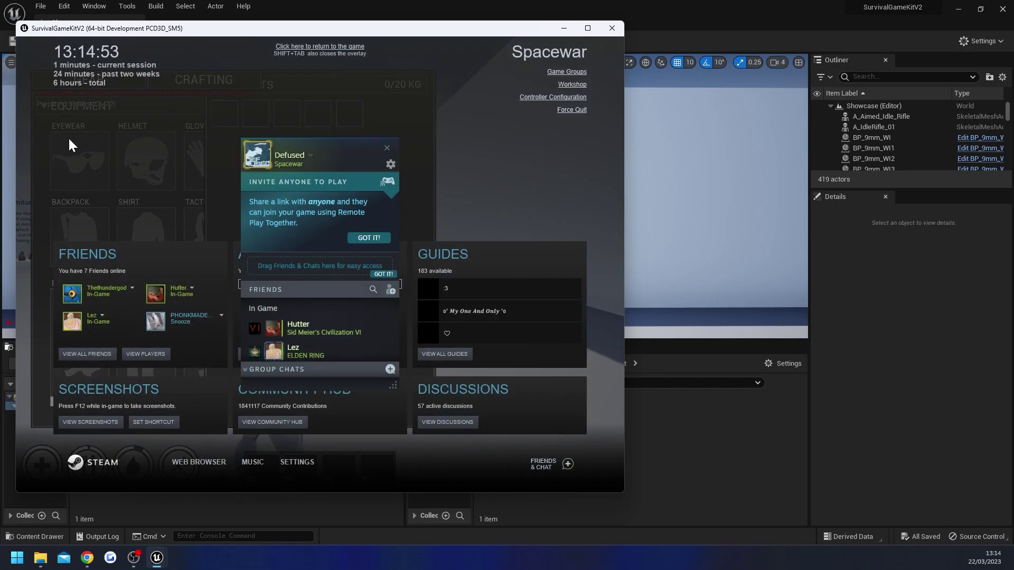